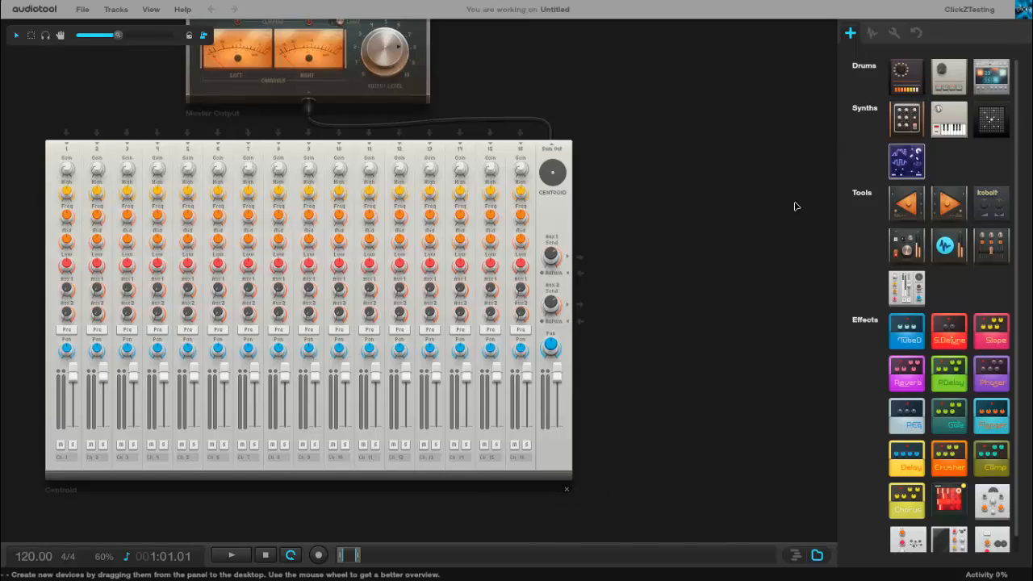
- Remove the Centroid mixer from the desktop and add a Beatbox 8 drum machine below the master output
{"action": "left_click", "coordinate": [567, 489]}
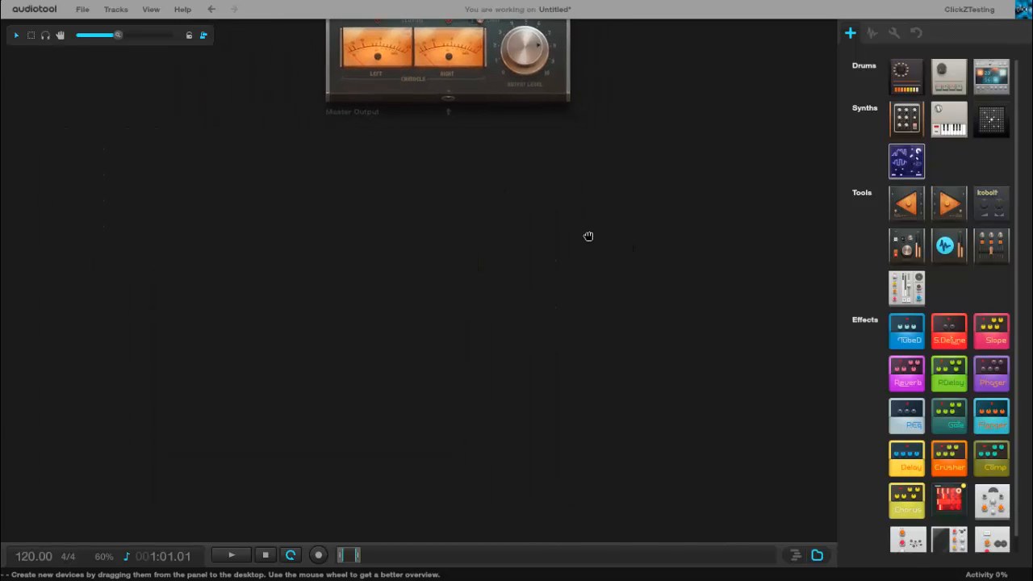
{"action": "left_click_drag", "start_coordinate": [895, 78], "coordinate": [446, 309]}
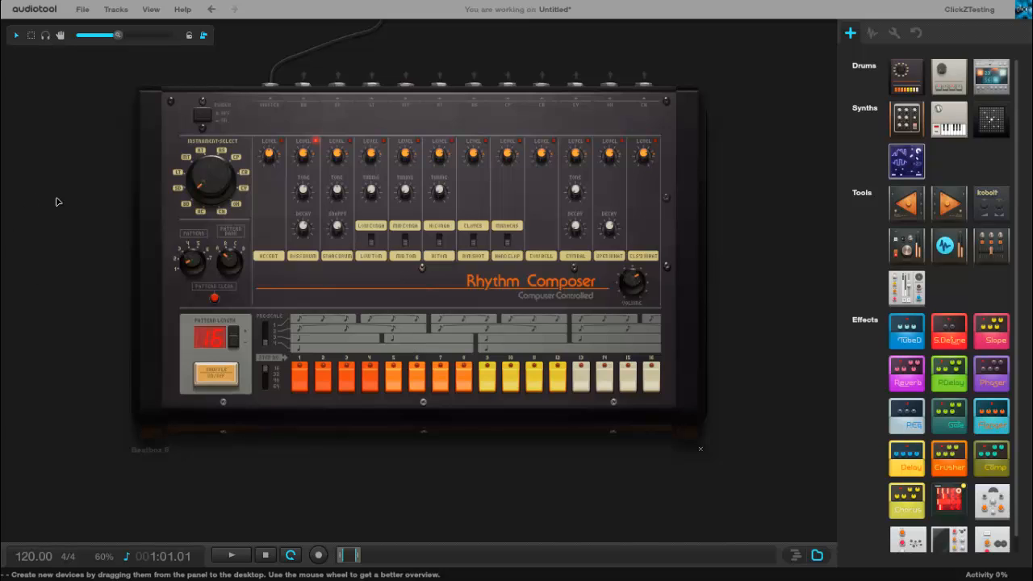
{"action": "key", "text": "F11"}
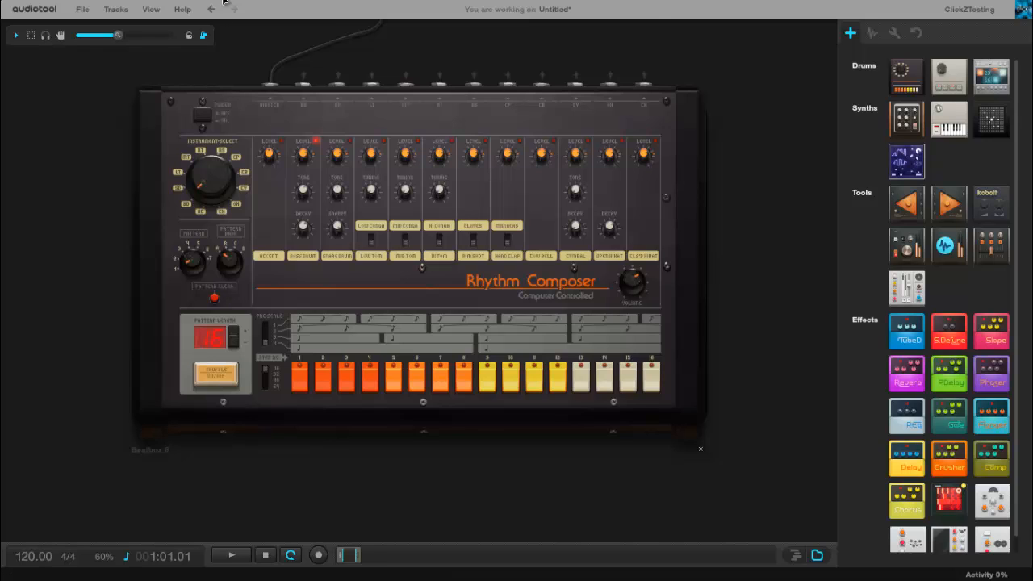
{"action": "left_click", "coordinate": [201, 115]}
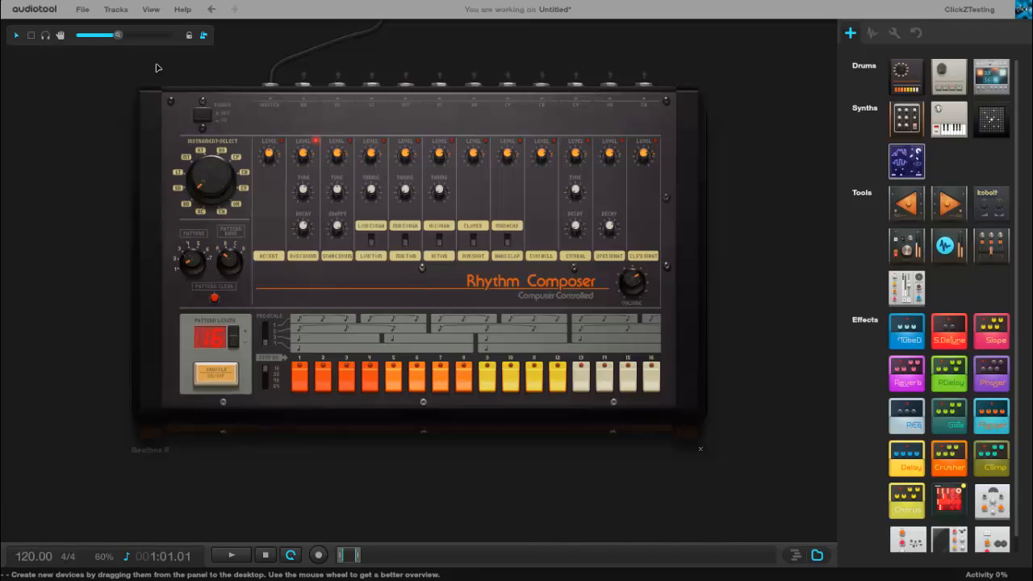
{"action": "left_click_drag", "start_coordinate": [118, 35], "coordinate": [134, 36]}
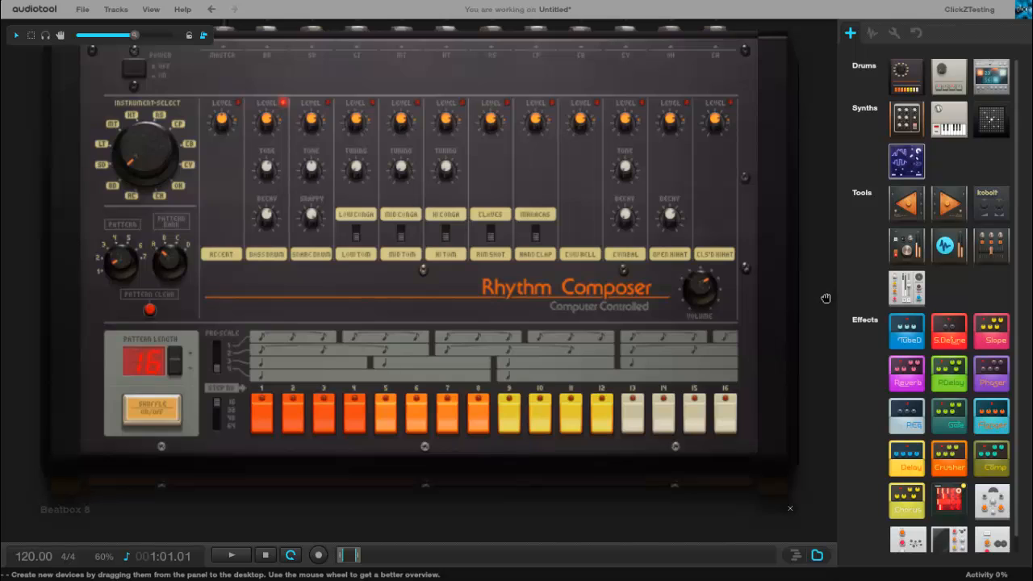
{"action": "left_click_drag", "start_coordinate": [826, 293], "coordinate": [834, 324]}
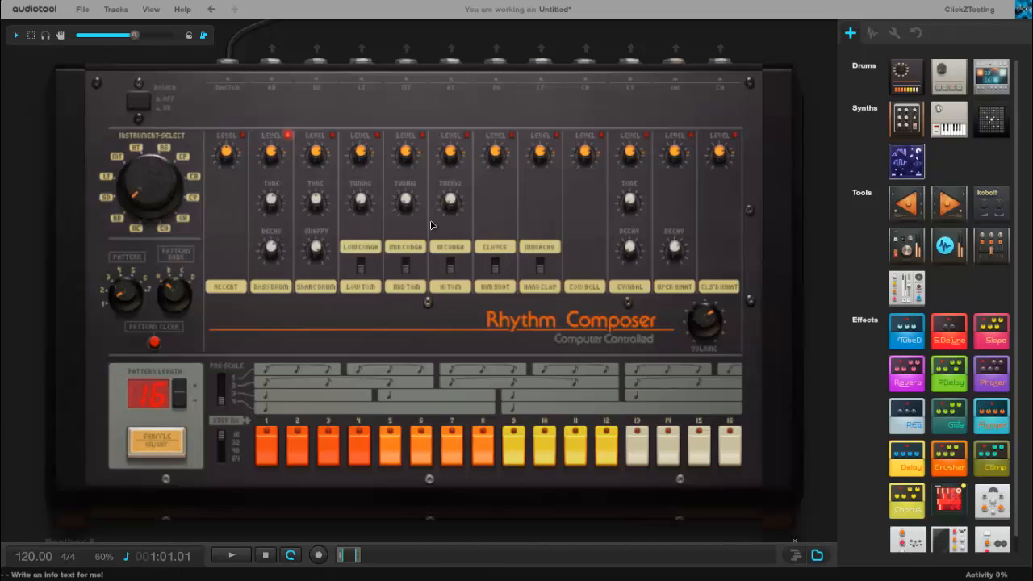
- Hide the device panel and the status bar, keeping the desktop tools shown
{"action": "left_click", "coordinate": [89, 11]}
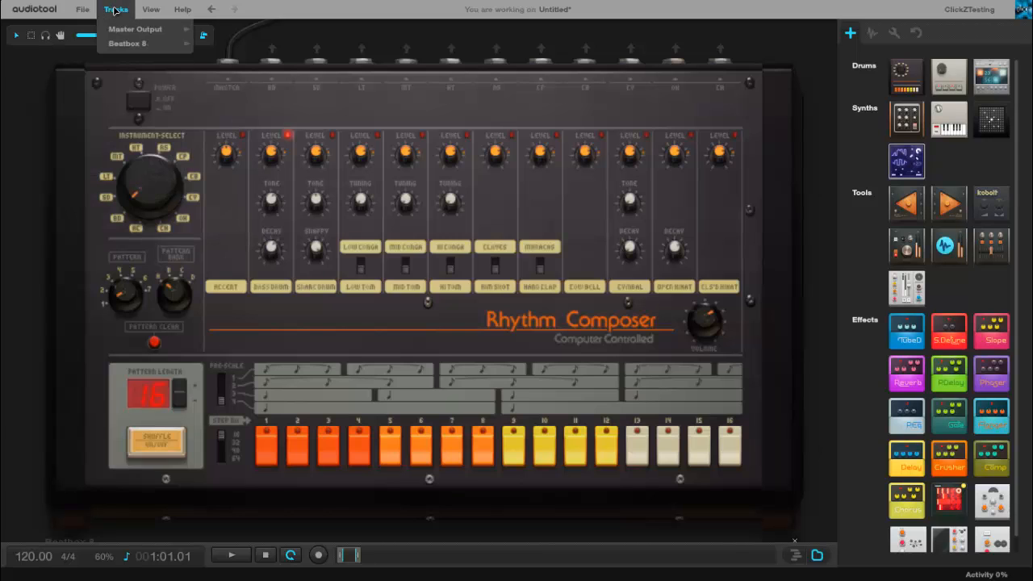
{"action": "mouse_move", "coordinate": [150, 10]}
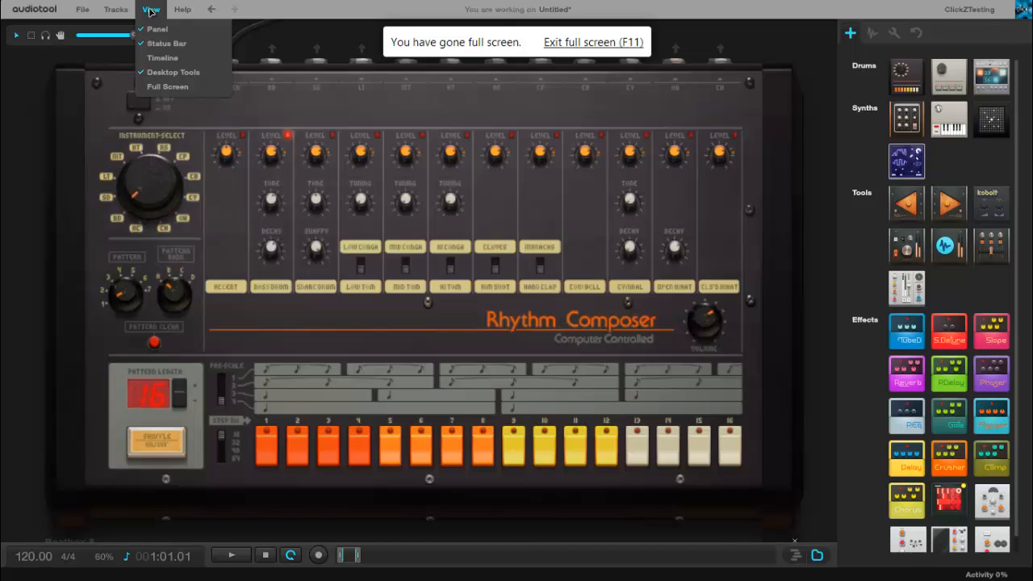
{"action": "left_click", "coordinate": [173, 77]}
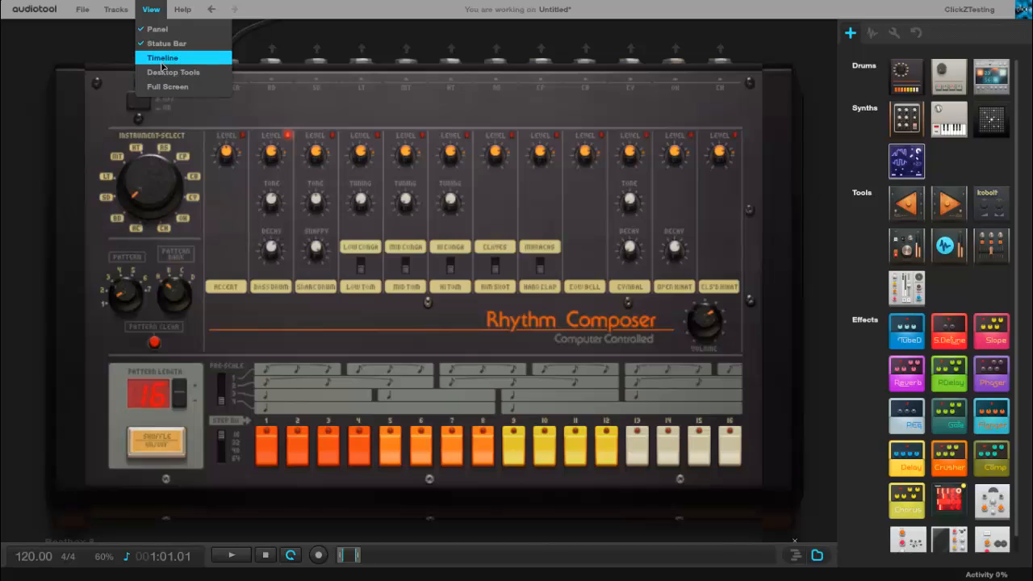
{"action": "left_click", "coordinate": [164, 73]}
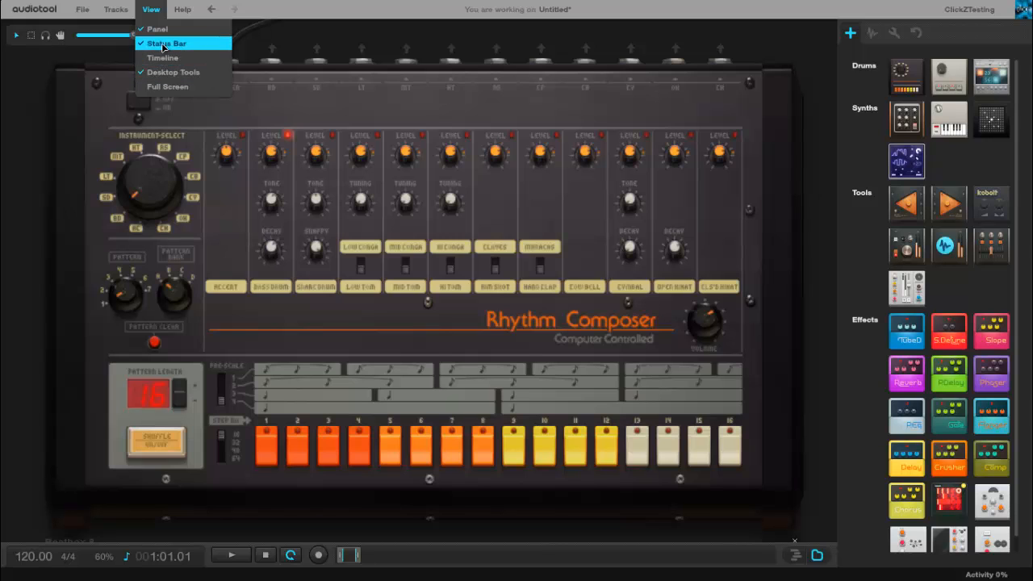
{"action": "left_click", "coordinate": [162, 44]}
{"action": "left_click", "coordinate": [162, 44]}
{"action": "left_click", "coordinate": [158, 30]}
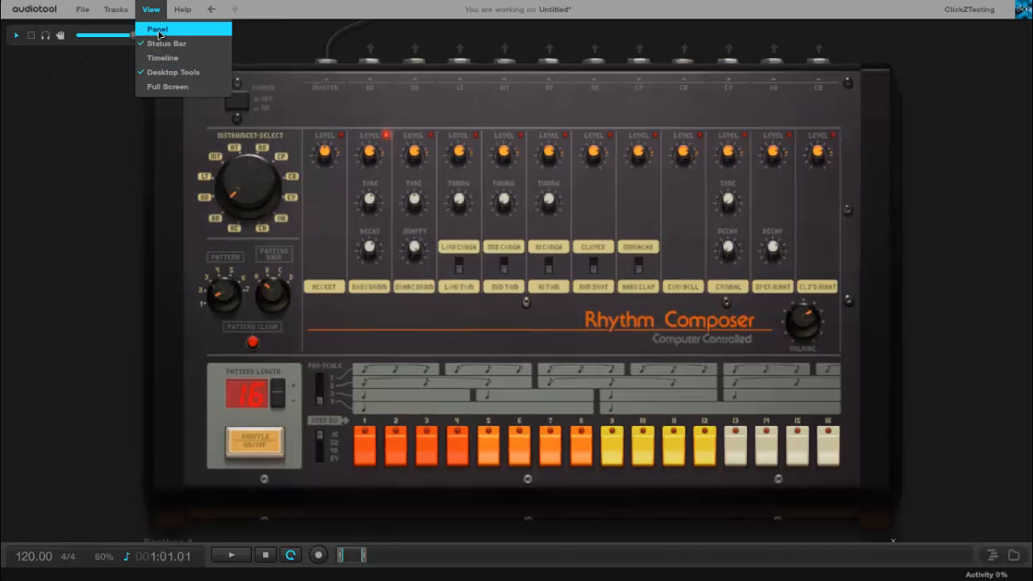
{"action": "left_click", "coordinate": [162, 45]}
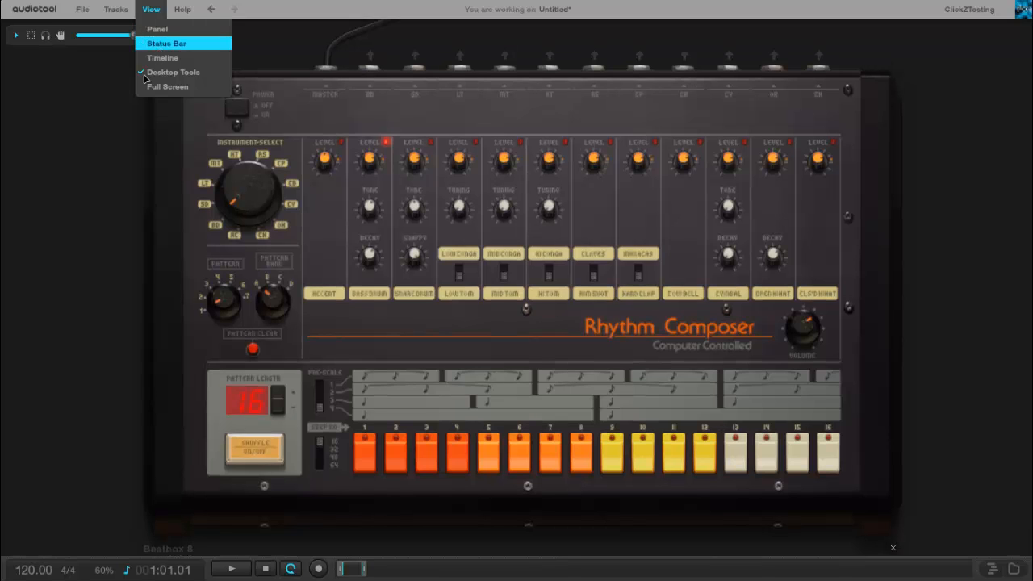
{"action": "left_click", "coordinate": [157, 47]}
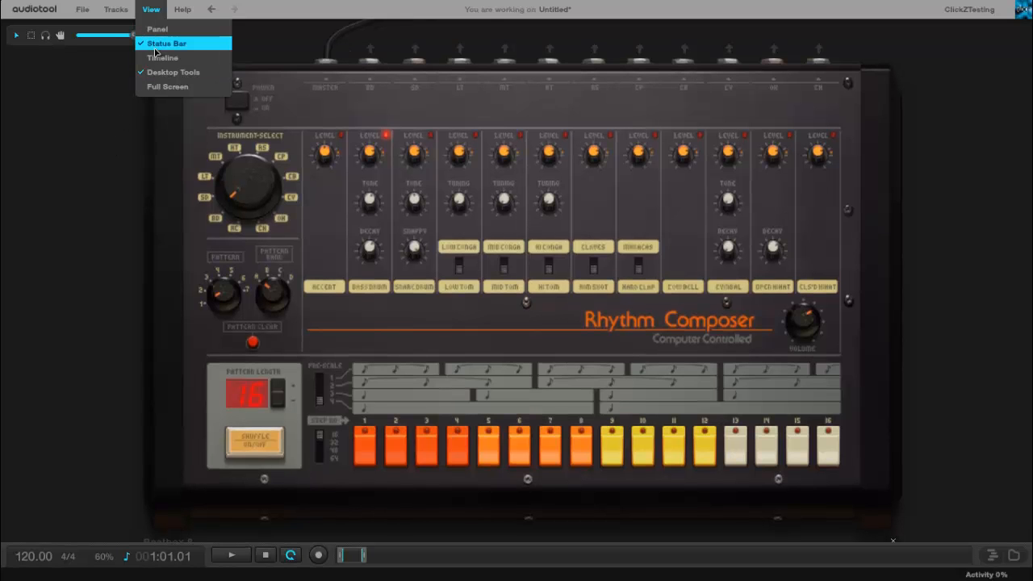
{"action": "left_click", "coordinate": [158, 46]}
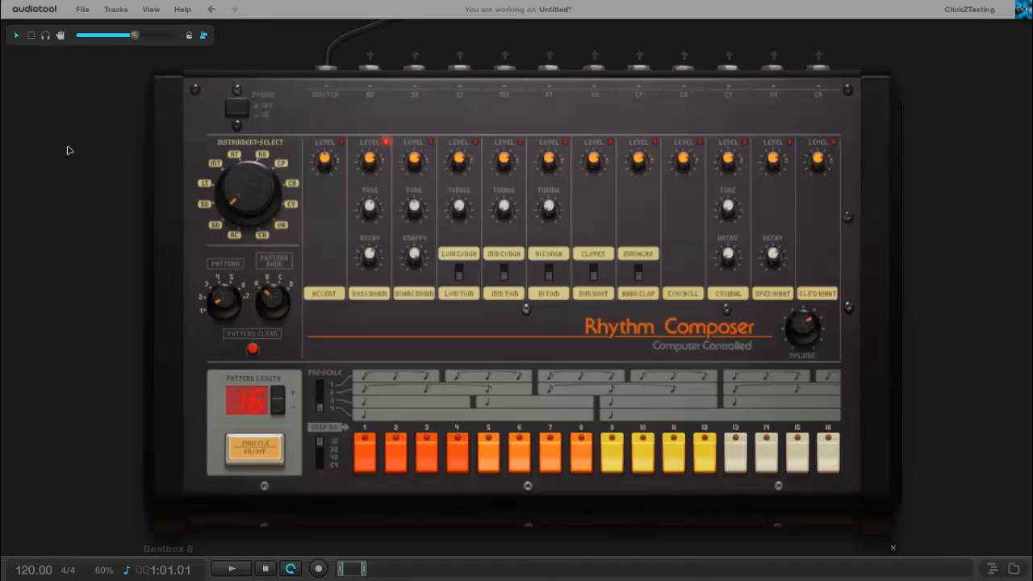
{"action": "left_click_drag", "start_coordinate": [107, 172], "coordinate": [108, 167]}
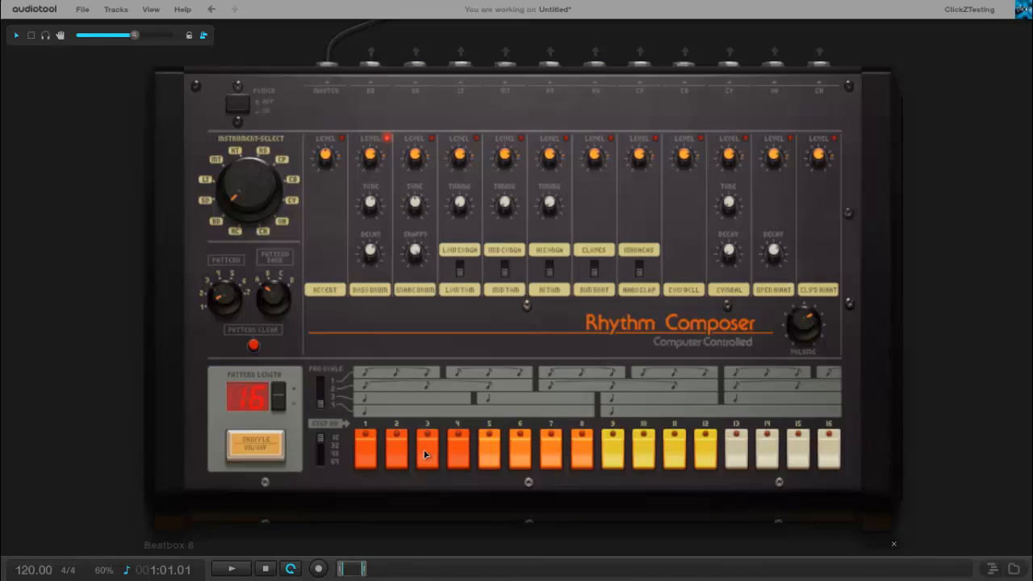
- Switch on bass drum steps 1 to 7 on the Beatbox 8 and stop playback
{"action": "left_click", "coordinate": [368, 454]}
{"action": "left_click", "coordinate": [264, 571]}
{"action": "left_click", "coordinate": [407, 450]}
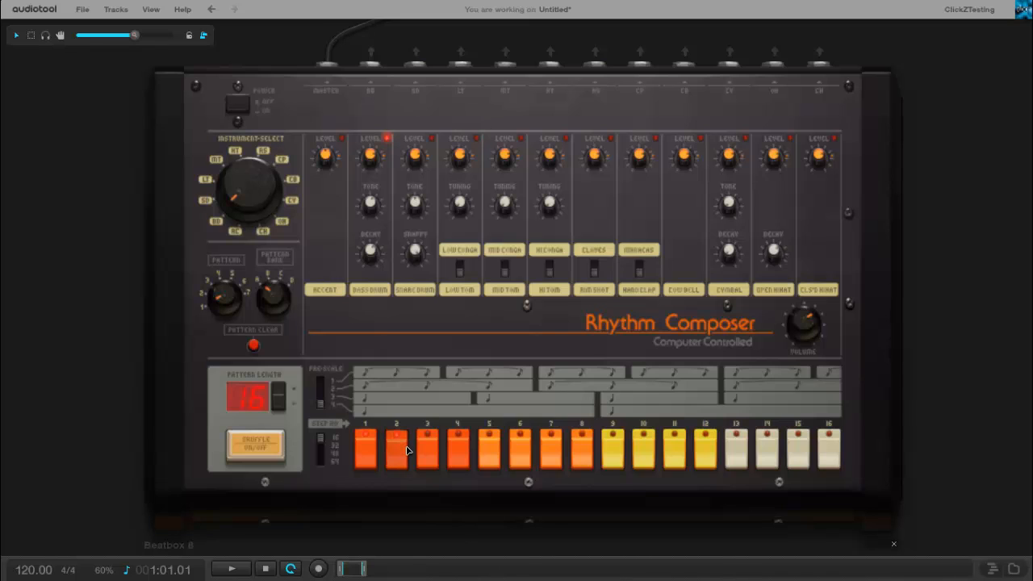
{"action": "left_click", "coordinate": [427, 450]}
{"action": "left_click", "coordinate": [458, 450]}
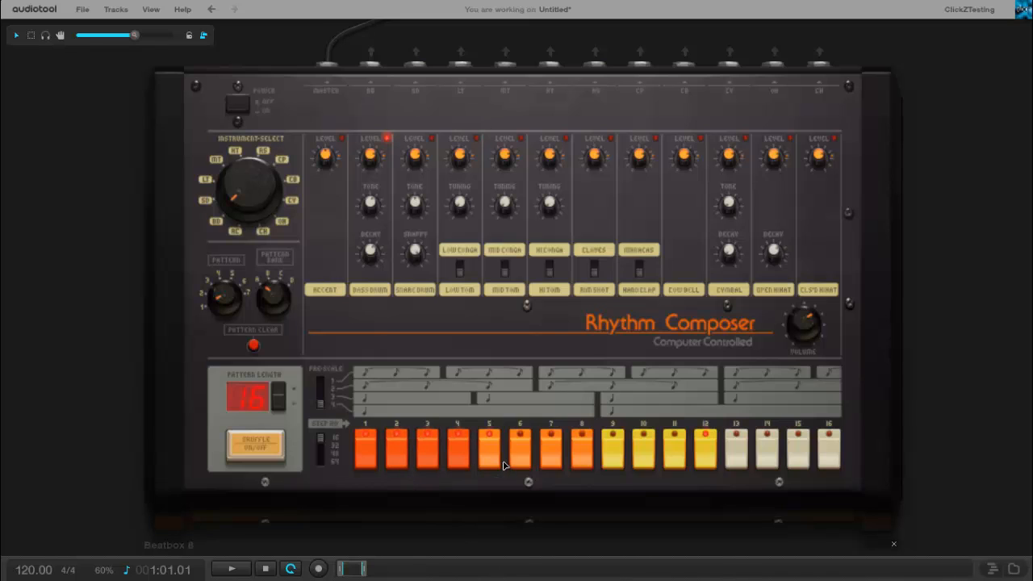
{"action": "left_click", "coordinate": [523, 462]}
{"action": "left_click", "coordinate": [551, 460]}
{"action": "left_click", "coordinate": [267, 570]}
- Select the snare drum, try hits on steps 5, 9 and 13, and play the pattern
{"action": "left_click", "coordinate": [418, 288]}
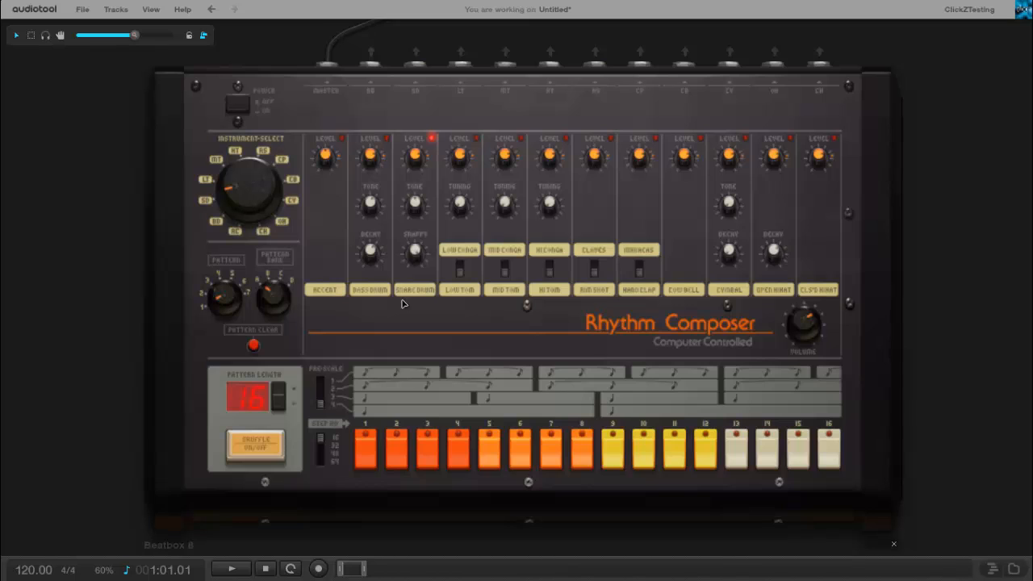
{"action": "left_click", "coordinate": [494, 464]}
{"action": "left_click", "coordinate": [736, 466]}
{"action": "left_click", "coordinate": [733, 469]}
{"action": "left_click", "coordinate": [494, 465]}
{"action": "left_click", "coordinate": [618, 466]}
{"action": "left_click", "coordinate": [612, 462]}
{"action": "left_click", "coordinate": [735, 451]}
{"action": "left_click", "coordinate": [244, 570]}
{"action": "left_click", "coordinate": [265, 569]}
- Revise the snare drum hits on steps 5, 9, 13 and 14 and play the pattern
{"action": "left_click", "coordinate": [385, 279]}
{"action": "left_click", "coordinate": [413, 283]}
{"action": "left_click", "coordinate": [613, 448]}
{"action": "left_click", "coordinate": [264, 569]}
{"action": "left_click", "coordinate": [489, 449]}
{"action": "left_click", "coordinate": [743, 450]}
{"action": "left_click", "coordinate": [773, 451]}
{"action": "left_click", "coordinate": [227, 570]}
{"action": "left_click", "coordinate": [266, 570]}
- Toggle snare drum steps 4, 5 and 14
{"action": "left_click", "coordinate": [466, 464]}
{"action": "left_click", "coordinate": [491, 452]}
{"action": "left_click", "coordinate": [765, 457]}
- Add open hi-hat hits on steps 3, 7, 11 and 15 and play the pattern
{"action": "left_click", "coordinate": [777, 284]}
{"action": "left_click", "coordinate": [430, 454]}
{"action": "left_click", "coordinate": [548, 453]}
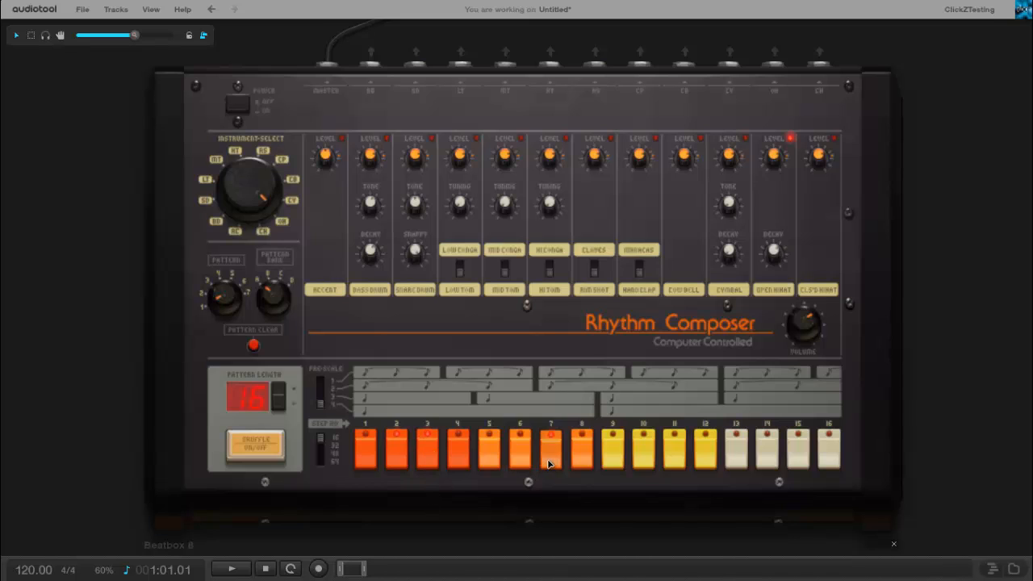
{"action": "left_click", "coordinate": [679, 467]}
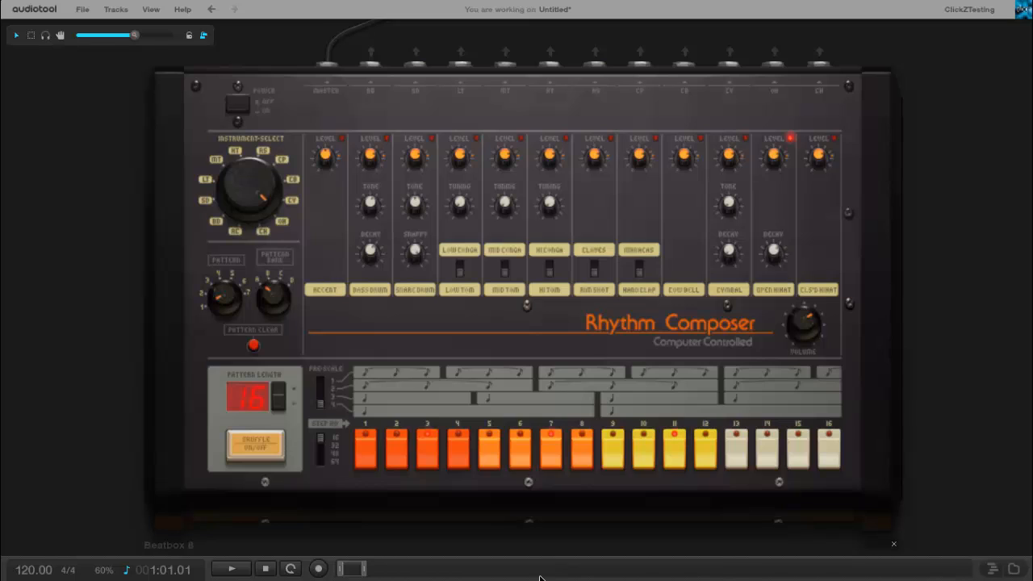
{"action": "left_click", "coordinate": [805, 451]}
{"action": "left_click", "coordinate": [236, 571]}
{"action": "left_click", "coordinate": [264, 570]}
- Try a closed hi-hat hit on step 15 alongside the open hi-hat pattern and play the result
{"action": "left_click", "coordinate": [816, 288]}
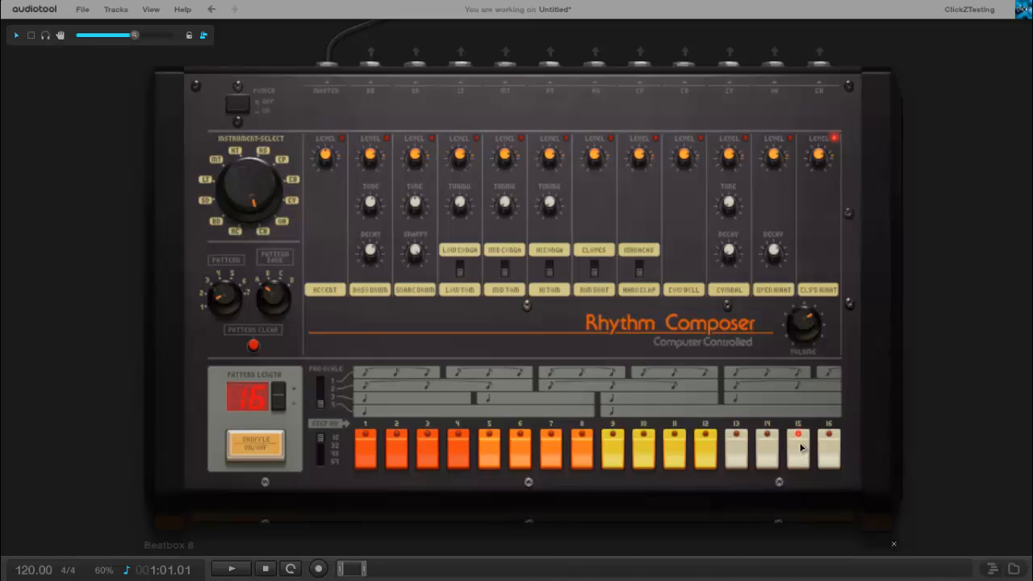
{"action": "left_click", "coordinate": [768, 288]}
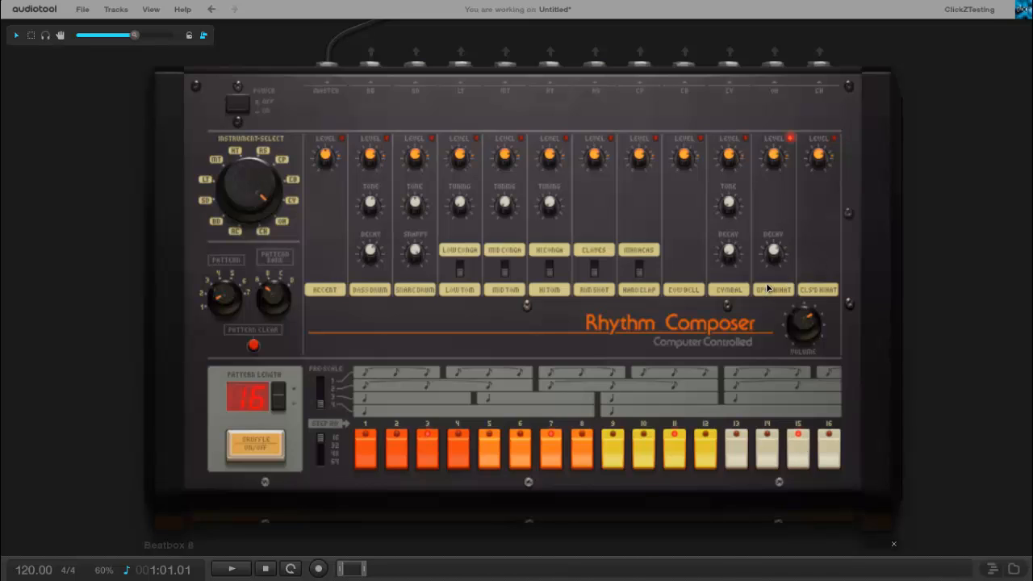
{"action": "left_click", "coordinate": [799, 460]}
{"action": "left_click", "coordinate": [779, 285]}
{"action": "left_click", "coordinate": [227, 570]}
{"action": "left_click", "coordinate": [270, 571]}
- Open the timeline across the lower half of the workspace and show its full length
{"action": "left_click_drag", "start_coordinate": [864, 557], "coordinate": [912, 308]}
{"action": "scroll", "coordinate": [937, 223], "scroll_direction": "down", "scroll_amount": 2}
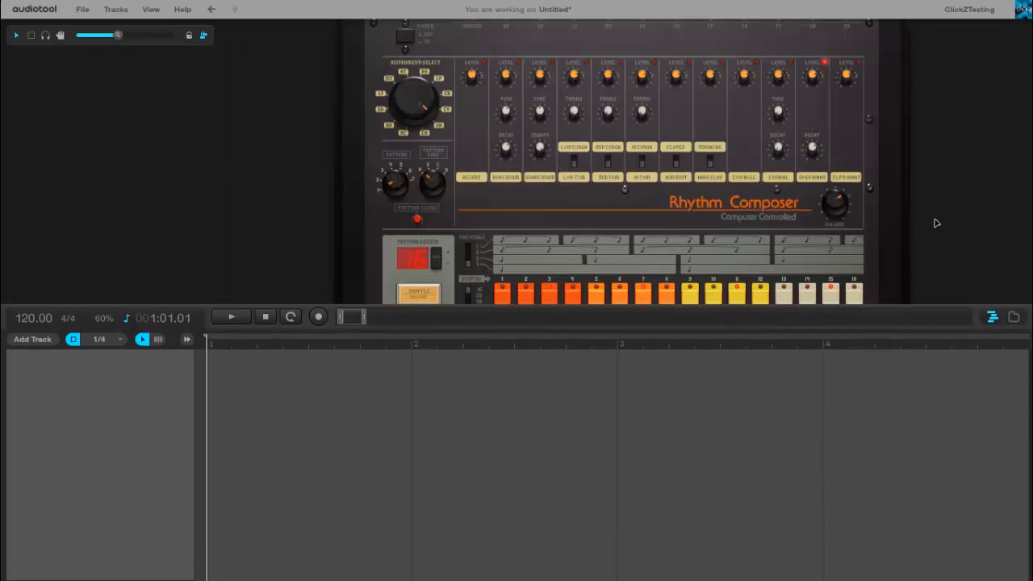
{"action": "scroll", "coordinate": [962, 221], "scroll_direction": "down", "scroll_amount": 2}
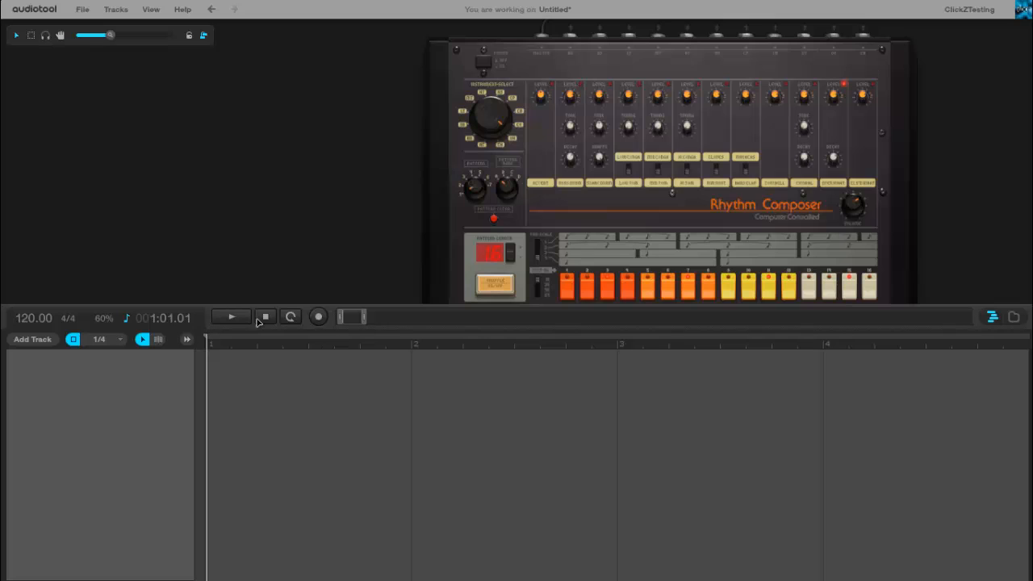
{"action": "double_click", "coordinate": [347, 321]}
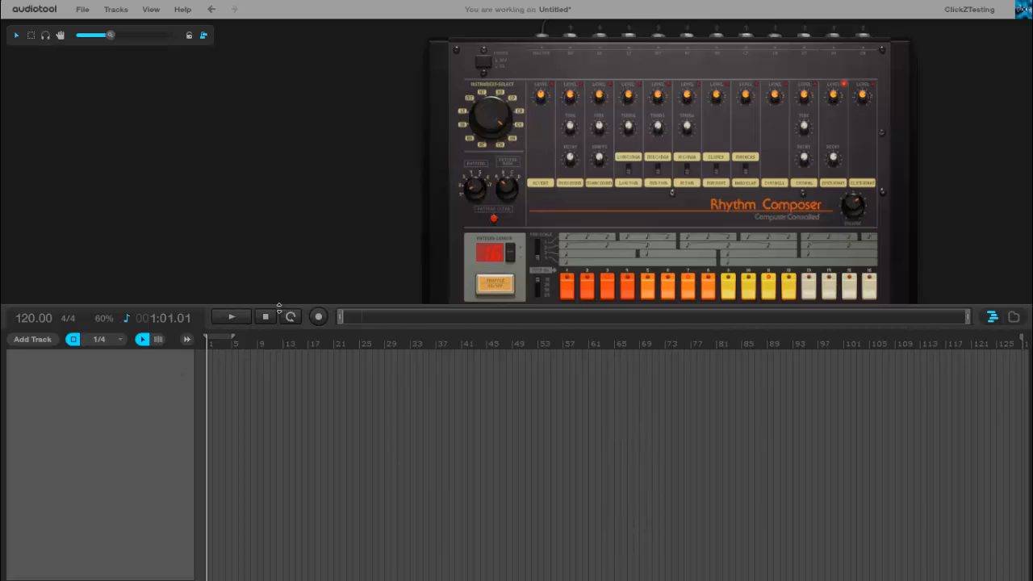
- Play the beat for a few bars, reset playback to the start, and collapse the timeline
{"action": "left_click", "coordinate": [235, 317]}
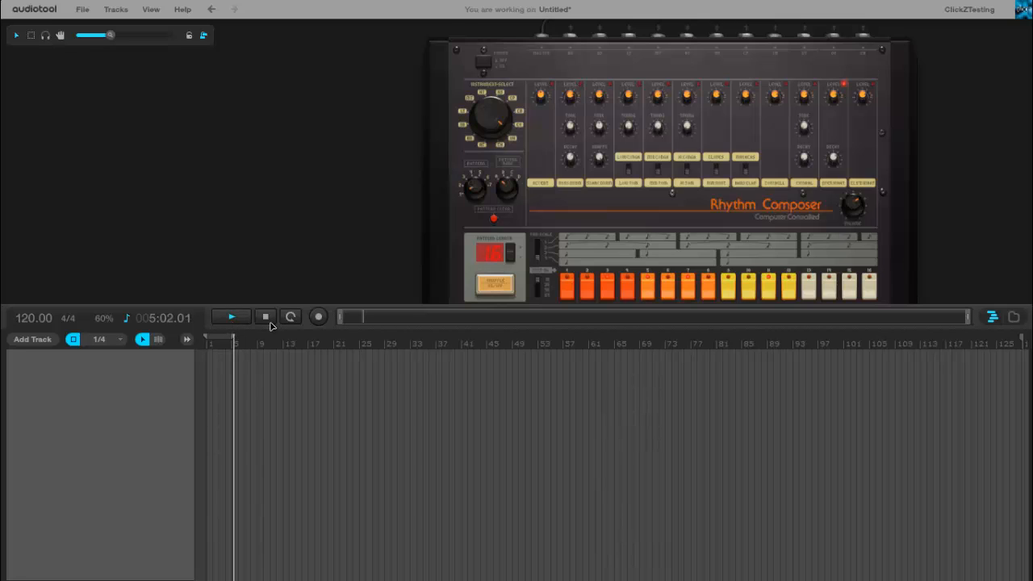
{"action": "left_click", "coordinate": [267, 317]}
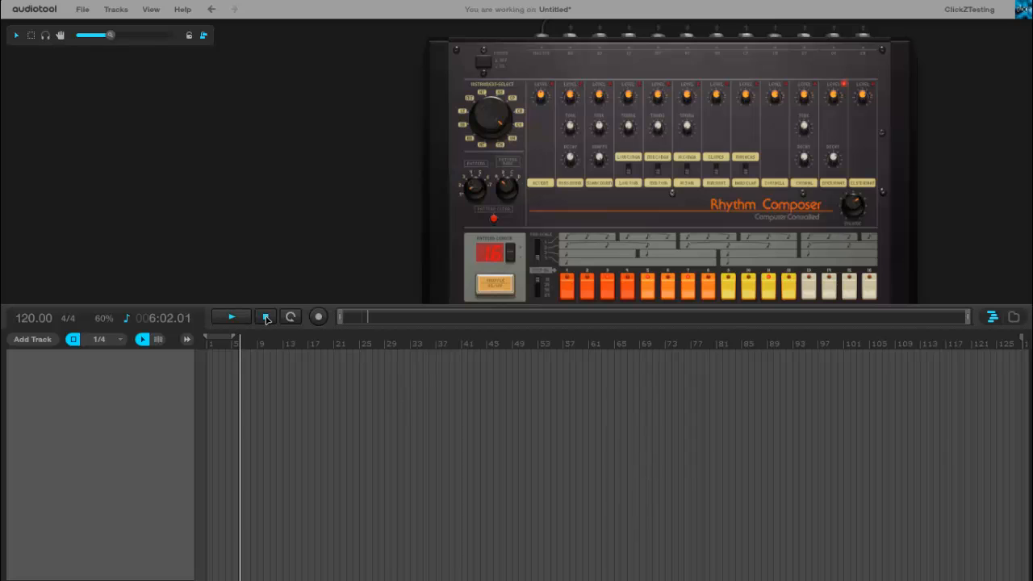
{"action": "left_click", "coordinate": [266, 317]}
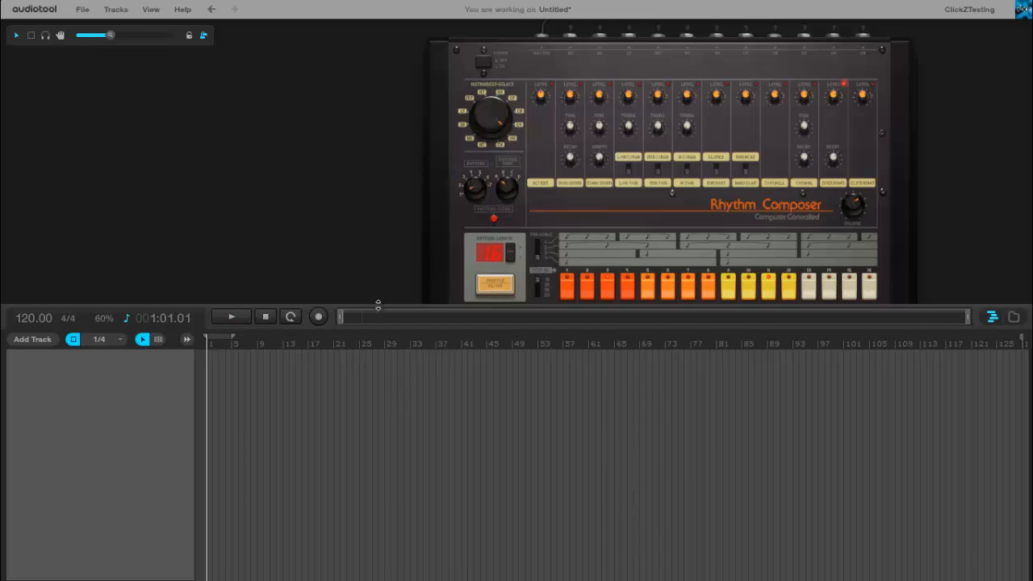
{"action": "left_click_drag", "start_coordinate": [378, 305], "coordinate": [406, 546]}
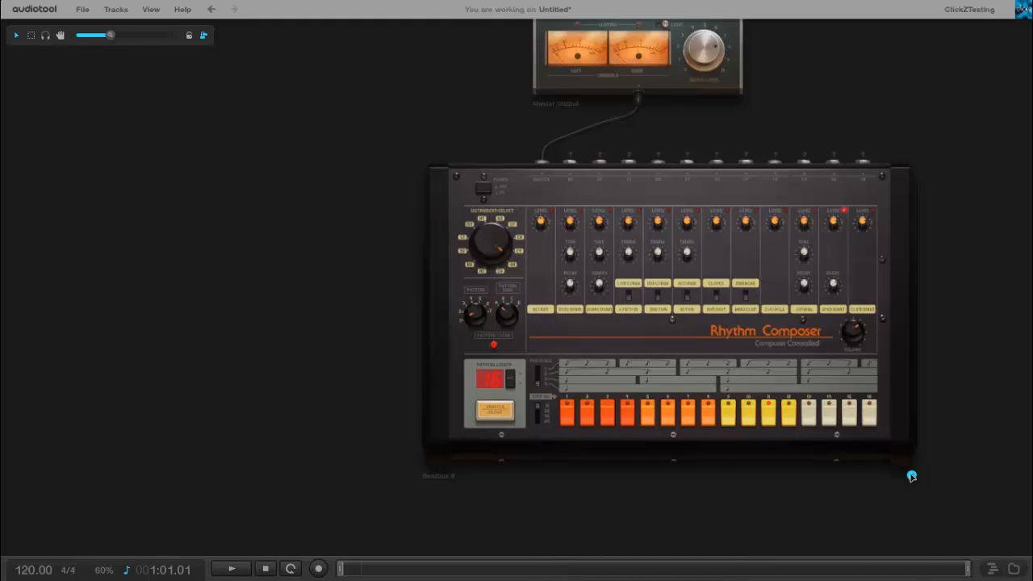
- Examine the pattern and pattern bank selectors on the Beatbox 8
{"action": "scroll", "coordinate": [382, 402], "scroll_direction": "up", "scroll_amount": 2}
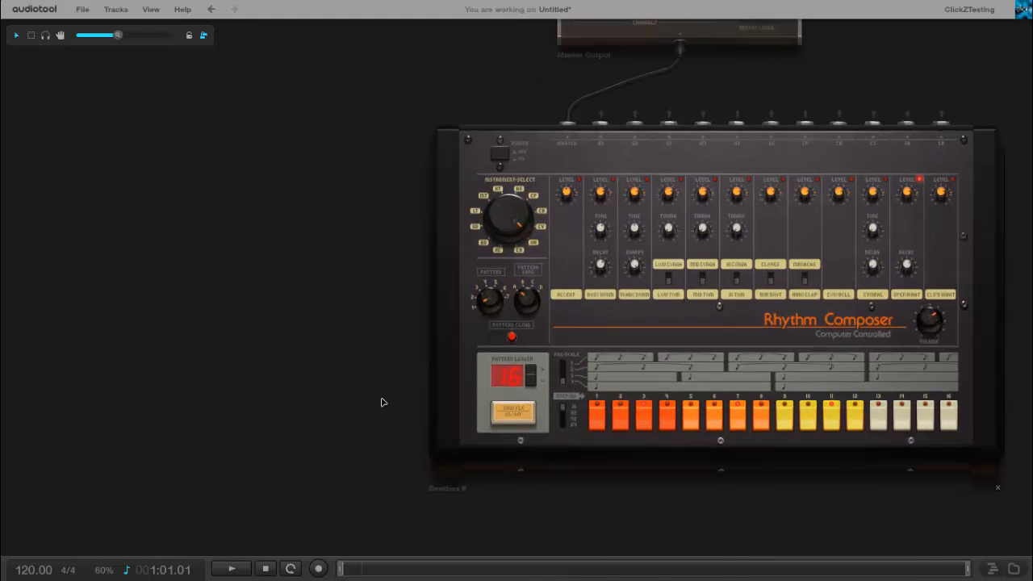
{"action": "scroll", "coordinate": [382, 402], "scroll_direction": "up", "scroll_amount": 4}
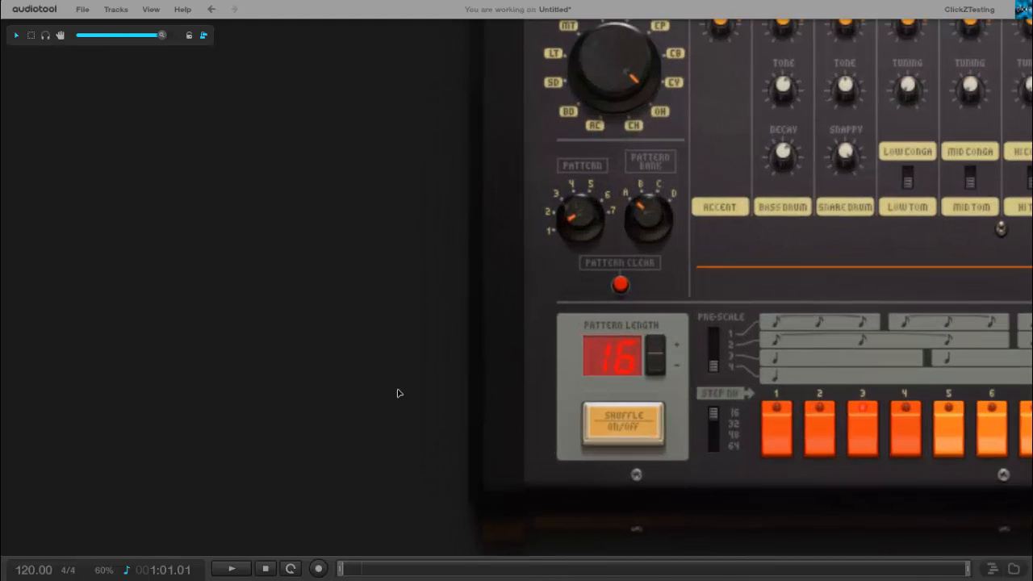
{"action": "mouse_move", "coordinate": [578, 215]}
{"action": "left_mouse_down"}
{"action": "mouse_move", "coordinate": [571, 200]}
{"action": "mouse_move", "coordinate": [566, 228]}
{"action": "left_mouse_up"}
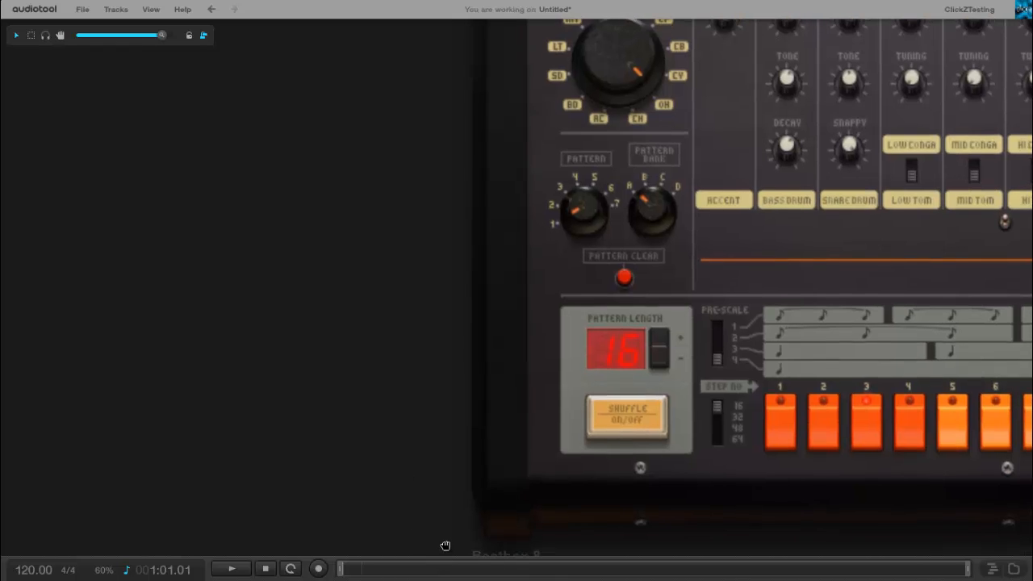
- Reopen the timeline at a reduced height and delete the Beatbox 8 from the desktop
{"action": "left_click_drag", "start_coordinate": [445, 559], "coordinate": [431, 428]}
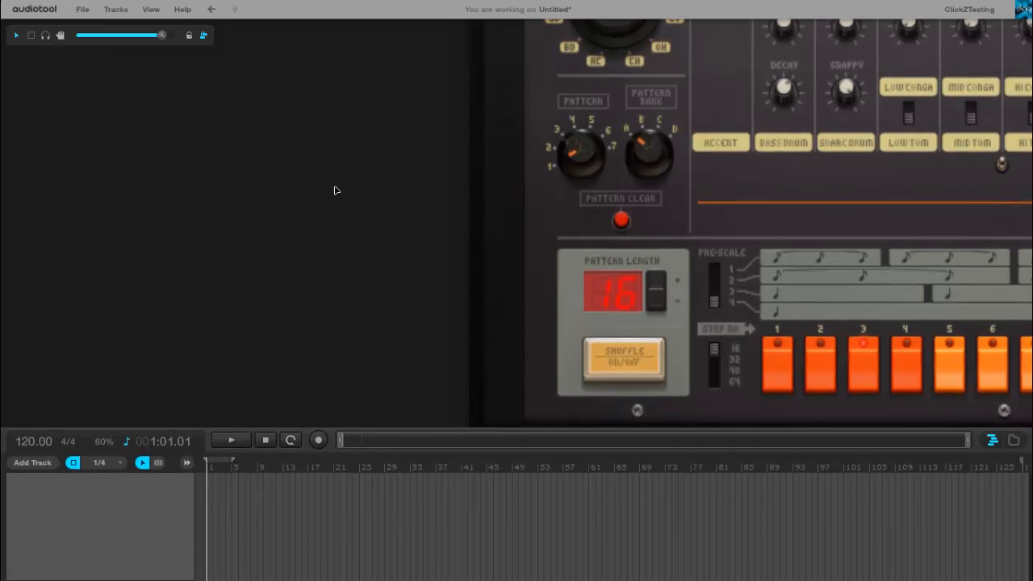
{"action": "scroll", "coordinate": [337, 190], "scroll_direction": "down", "scroll_amount": 5}
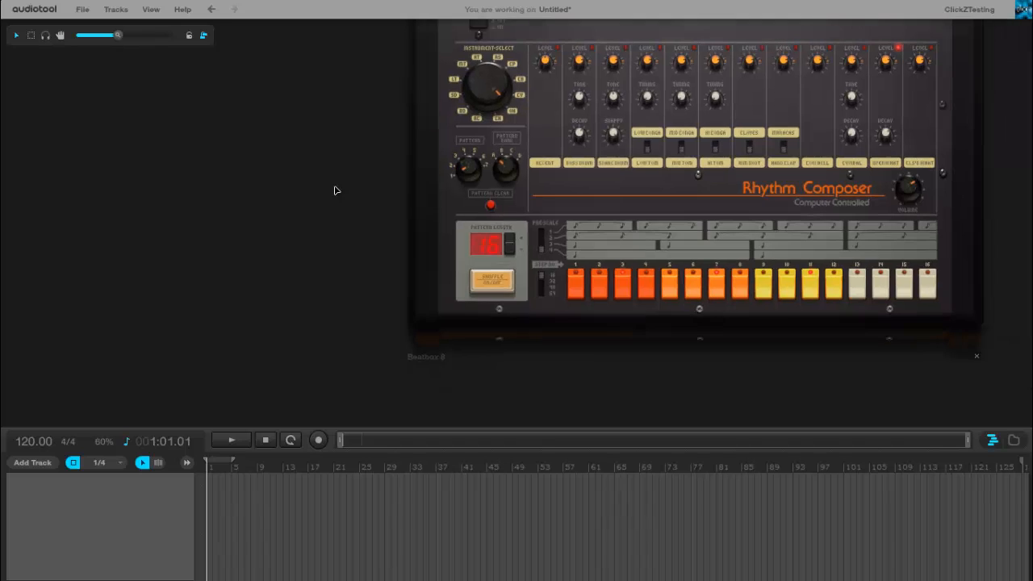
{"action": "left_click", "coordinate": [977, 356]}
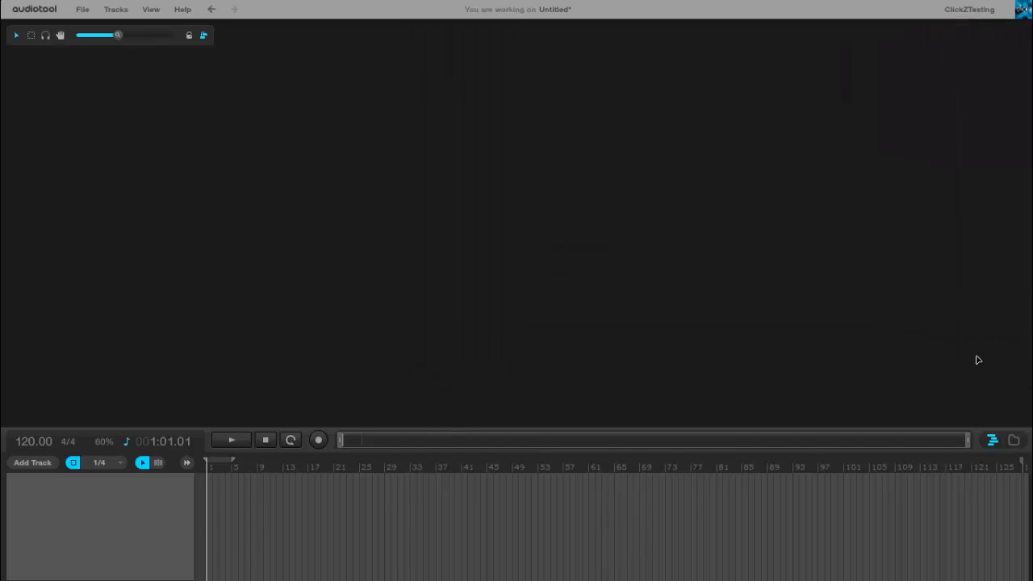
- Show the device panel again and add a Beatbox 9 drum machine to the desktop
{"action": "key", "text": "F11"}
{"action": "left_click", "coordinate": [146, 13]}
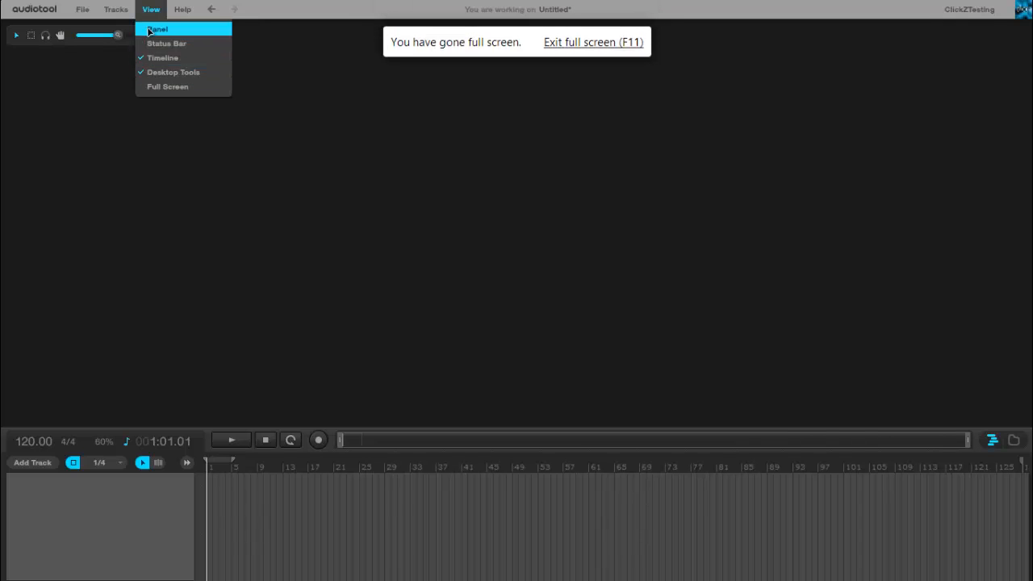
{"action": "left_click", "coordinate": [155, 29]}
{"action": "right_click", "coordinate": [427, 309]}
{"action": "left_click", "coordinate": [675, 318]}
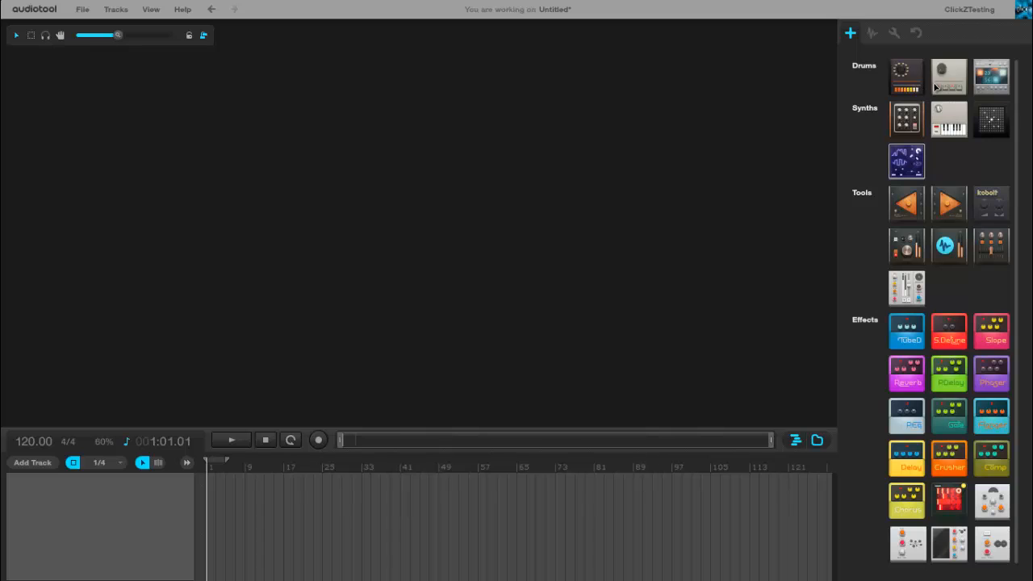
{"action": "left_click_drag", "start_coordinate": [918, 90], "coordinate": [498, 180]}
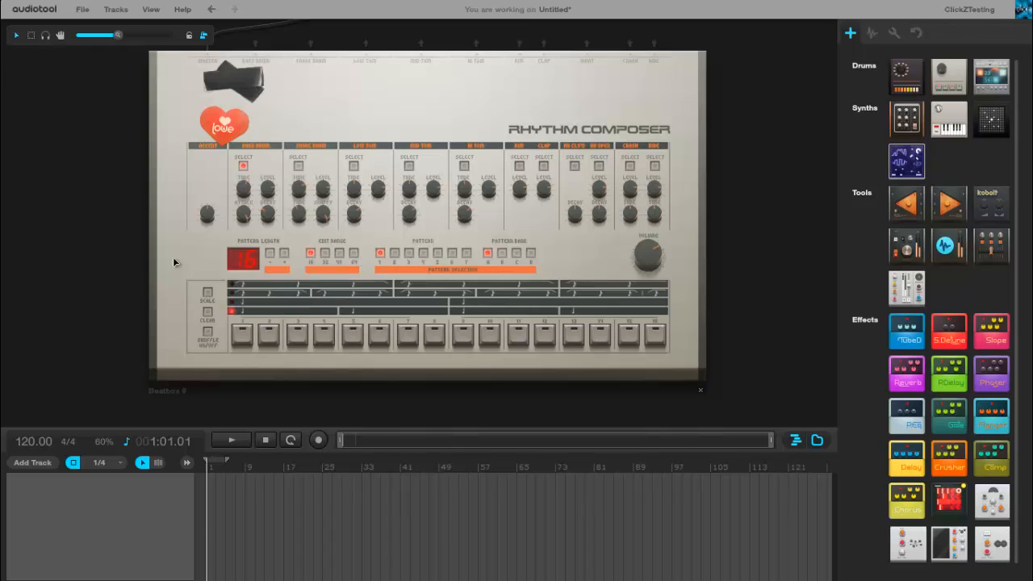
- Program the Beatbox 9 with bass drum on step 1, snare on step 9, and crash on steps 7 and 13, and play it
{"action": "scroll", "coordinate": [172, 259], "scroll_direction": "up", "scroll_amount": 1}
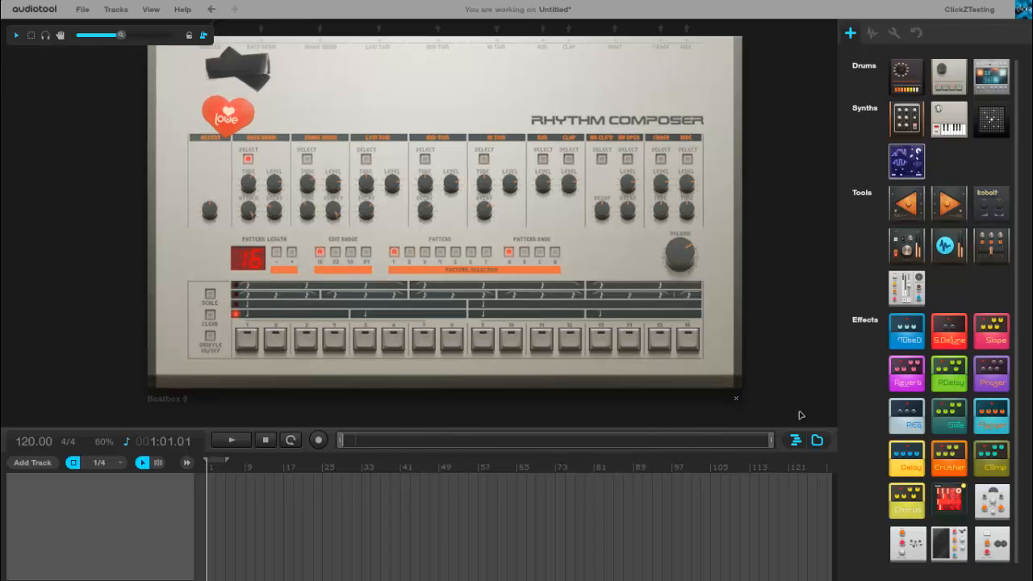
{"action": "left_click", "coordinate": [247, 339]}
{"action": "left_click", "coordinate": [307, 160]}
{"action": "left_click", "coordinate": [479, 348]}
{"action": "left_click", "coordinate": [660, 160]}
{"action": "left_click", "coordinate": [239, 446]}
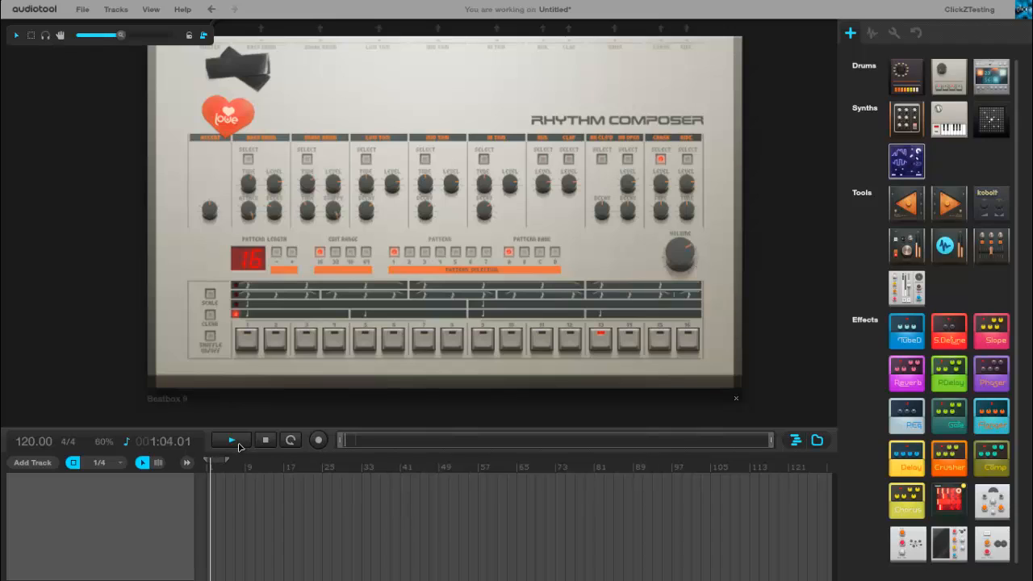
{"action": "left_click", "coordinate": [263, 443]}
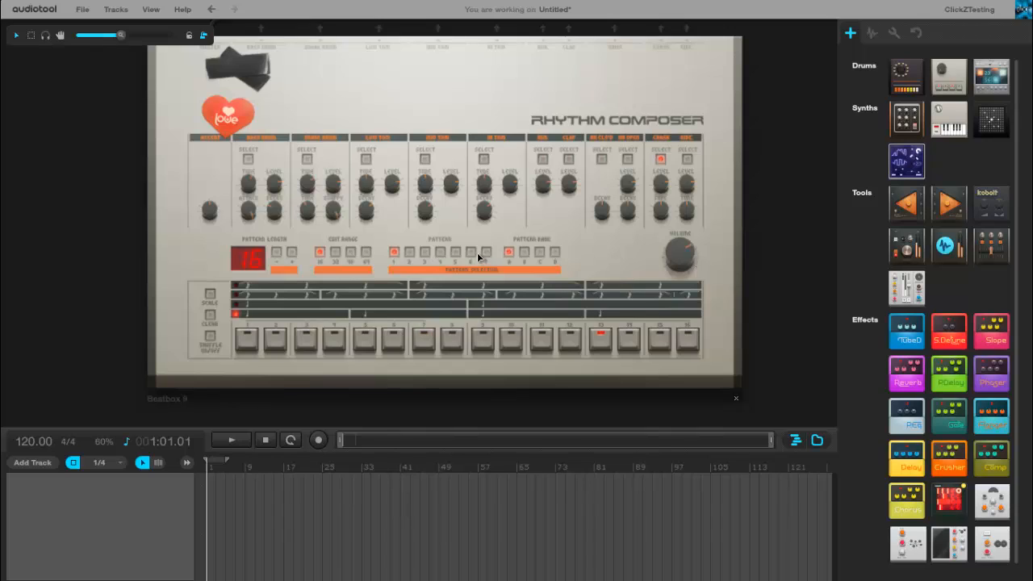
- Replace the Beatbox 9 on the desktop with a Machiniste drum machine
{"action": "left_click", "coordinate": [523, 253]}
{"action": "left_click_drag", "start_coordinate": [767, 108], "coordinate": [736, 96]}
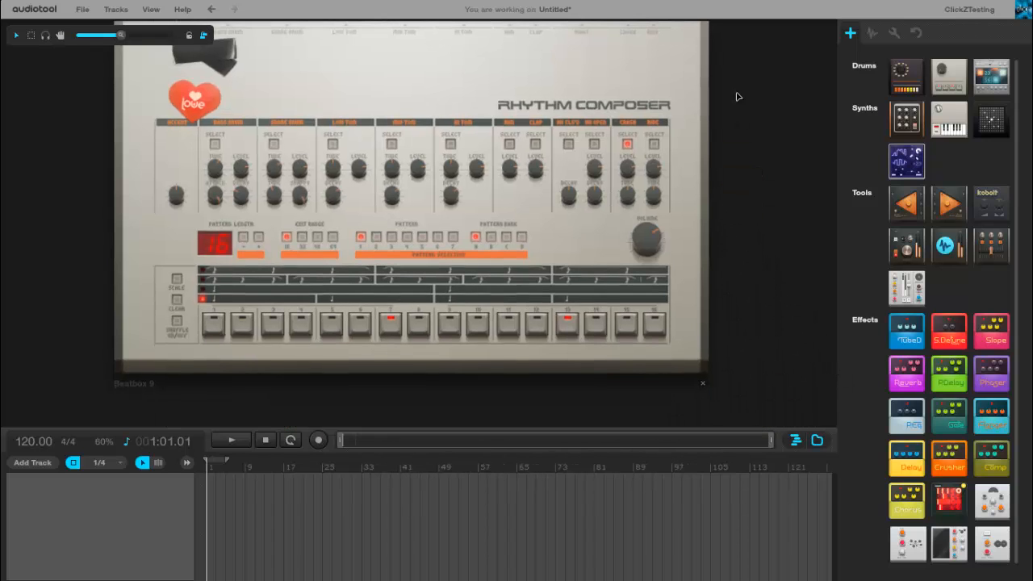
{"action": "left_click", "coordinate": [703, 384]}
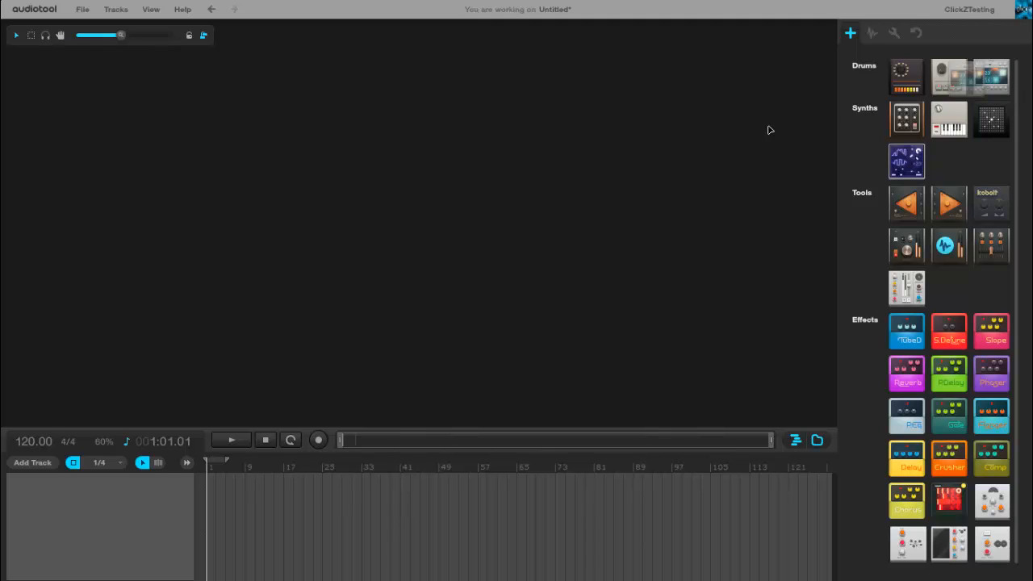
{"action": "left_click_drag", "start_coordinate": [768, 128], "coordinate": [406, 205]}
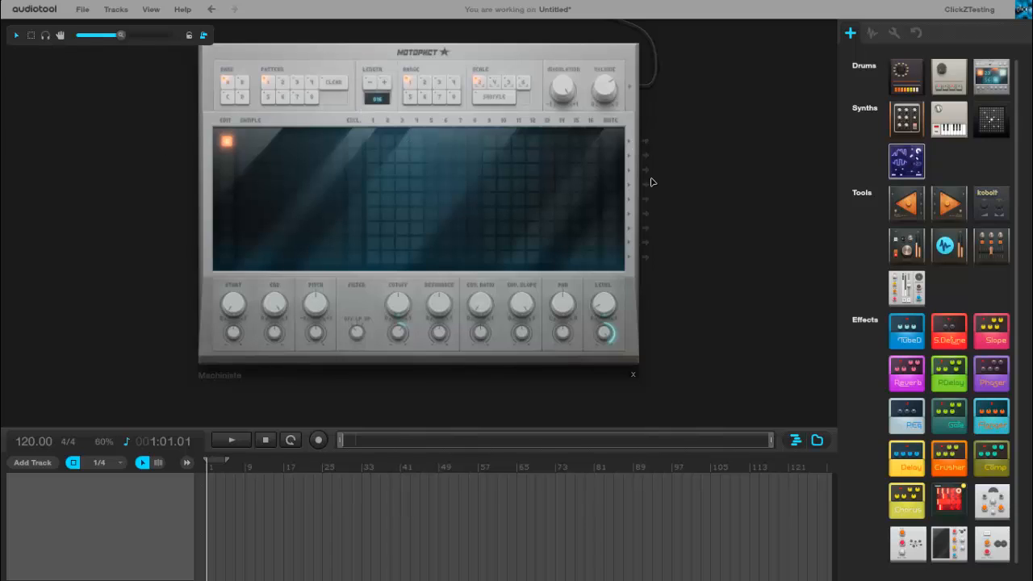
- Try to open the sample browser for the Machiniste's first sample slot, dismissing the file-type chooser and toggling full-screen mode
{"action": "double_click", "coordinate": [246, 143]}
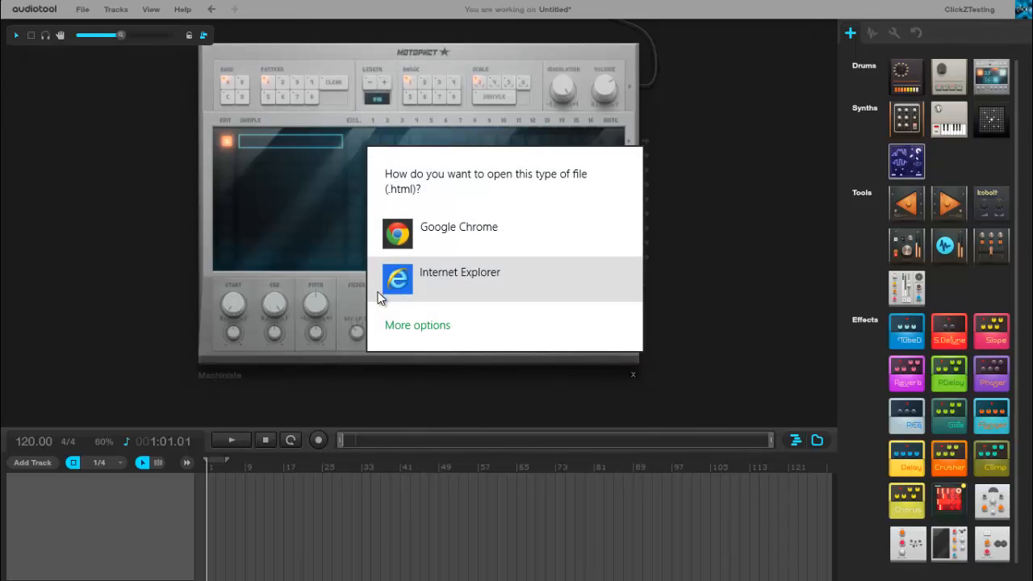
{"action": "left_click", "coordinate": [369, 402]}
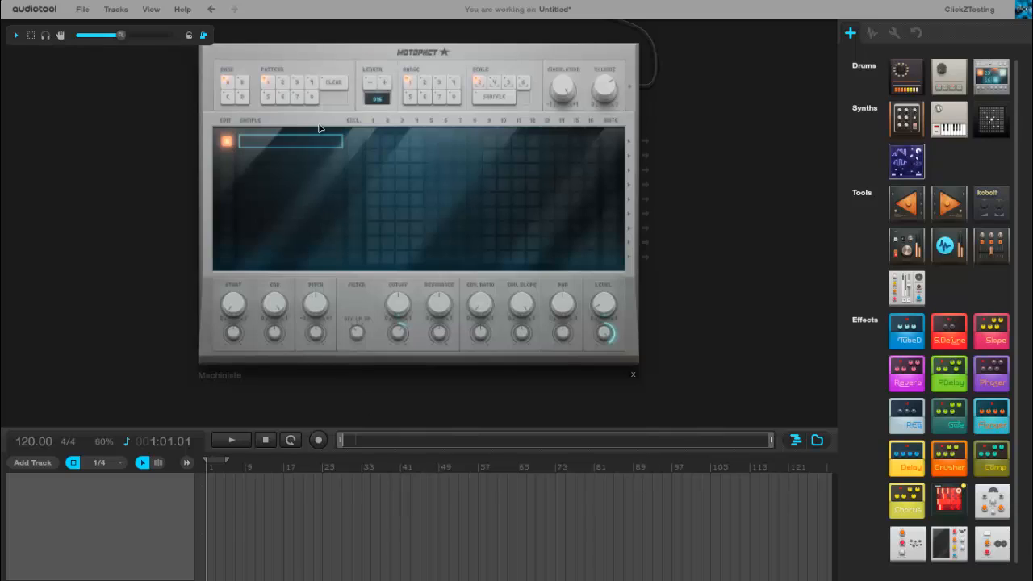
{"action": "left_click", "coordinate": [225, 94]}
{"action": "key", "text": "F11"}
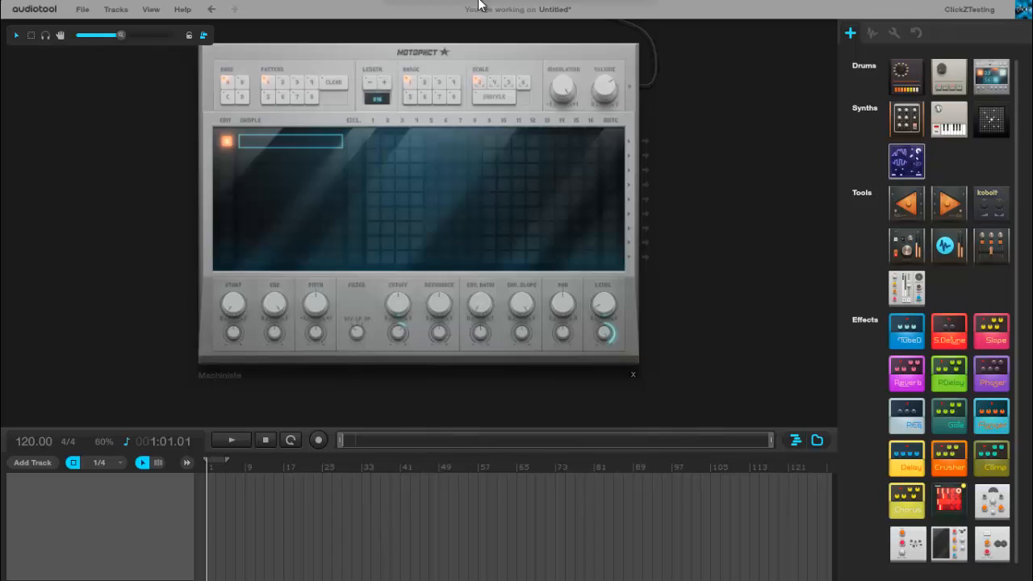